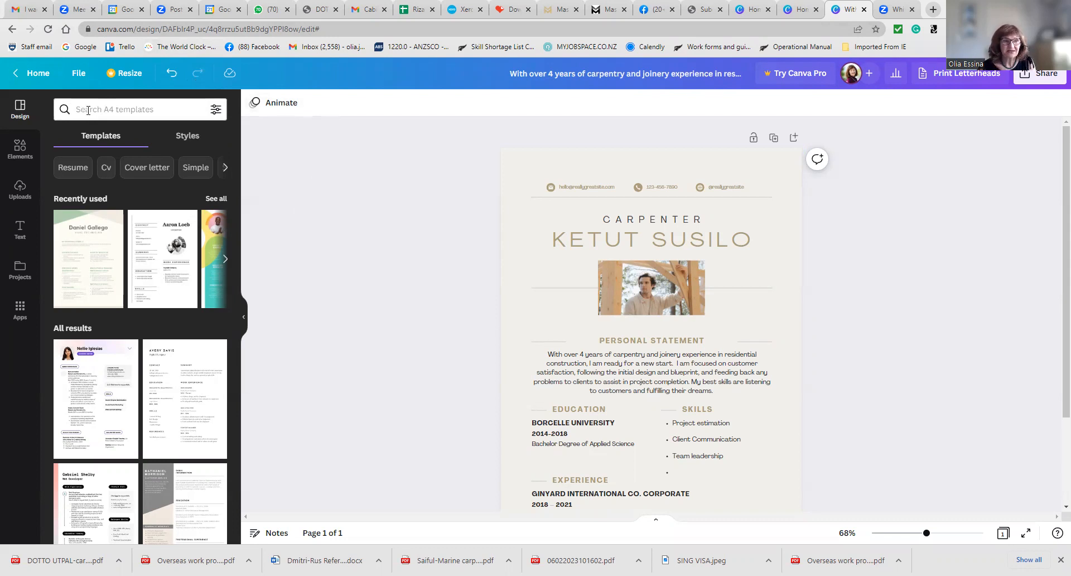
Search the A4 templates for "carpenter CV" and browse the resulting designs.
{"action": "left_click", "coordinate": [92, 111]}
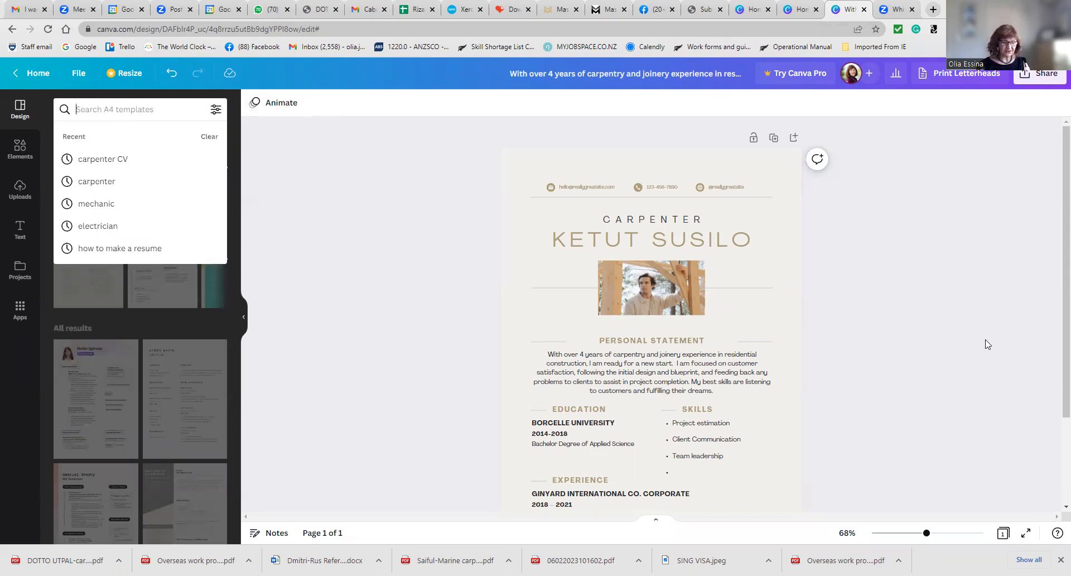
{"action": "type", "text": "car"}
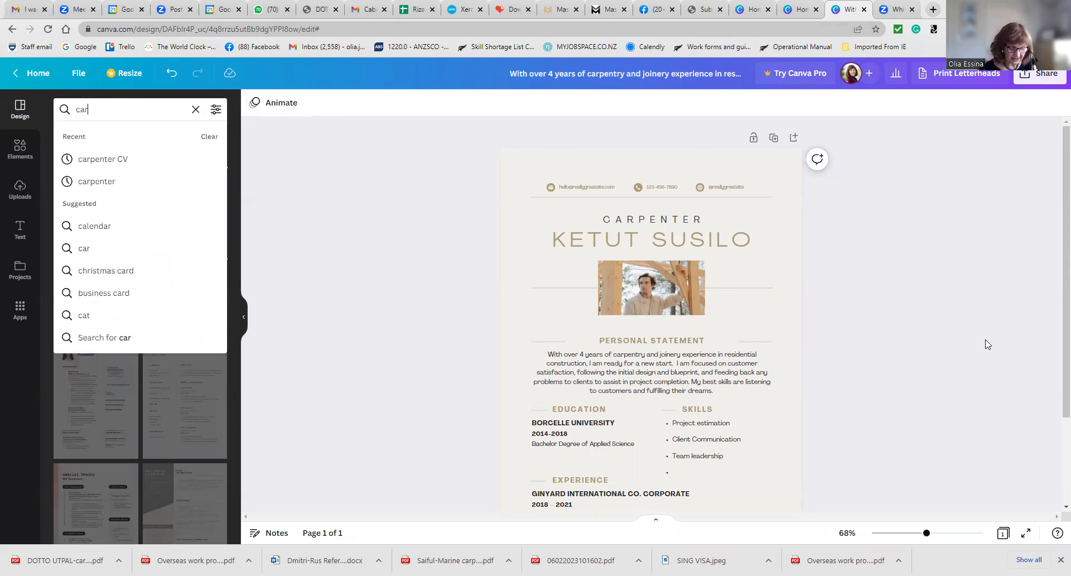
{"action": "type", "text": "penter"}
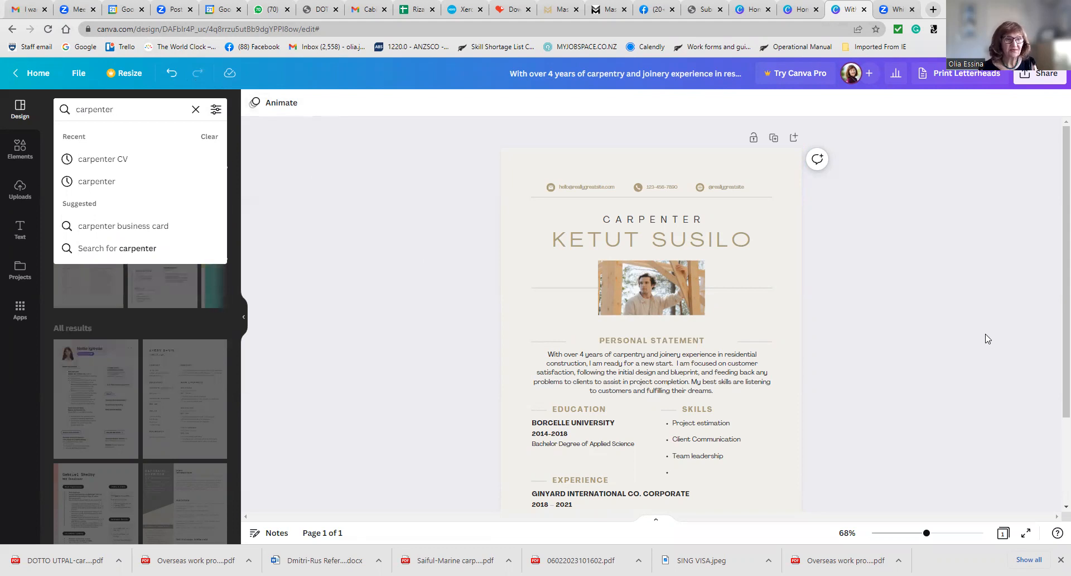
{"action": "left_click", "coordinate": [94, 162]}
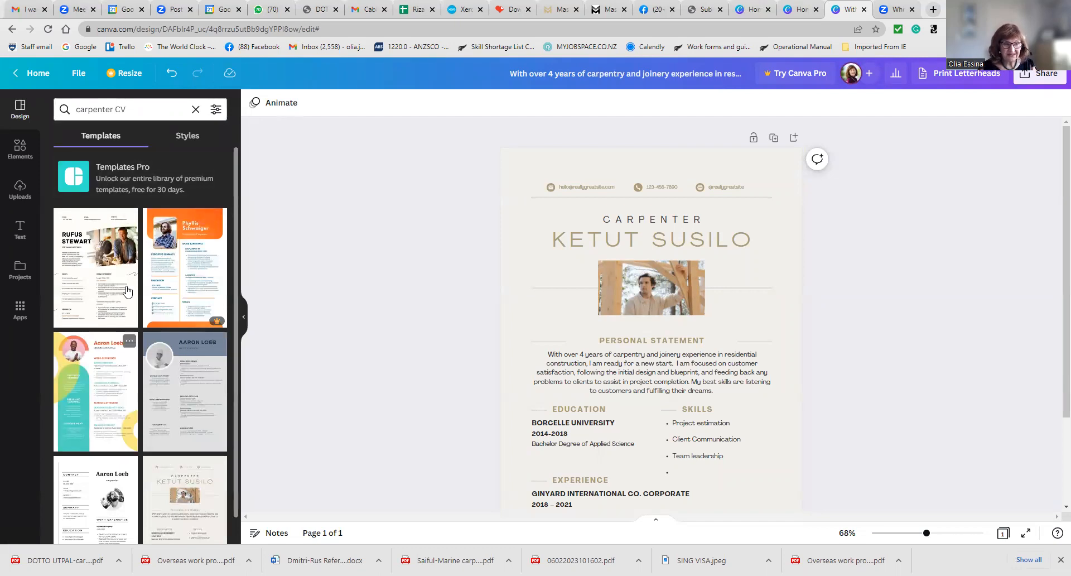
{"action": "scroll", "coordinate": [144, 366], "scroll_direction": "down", "scroll_amount": 1}
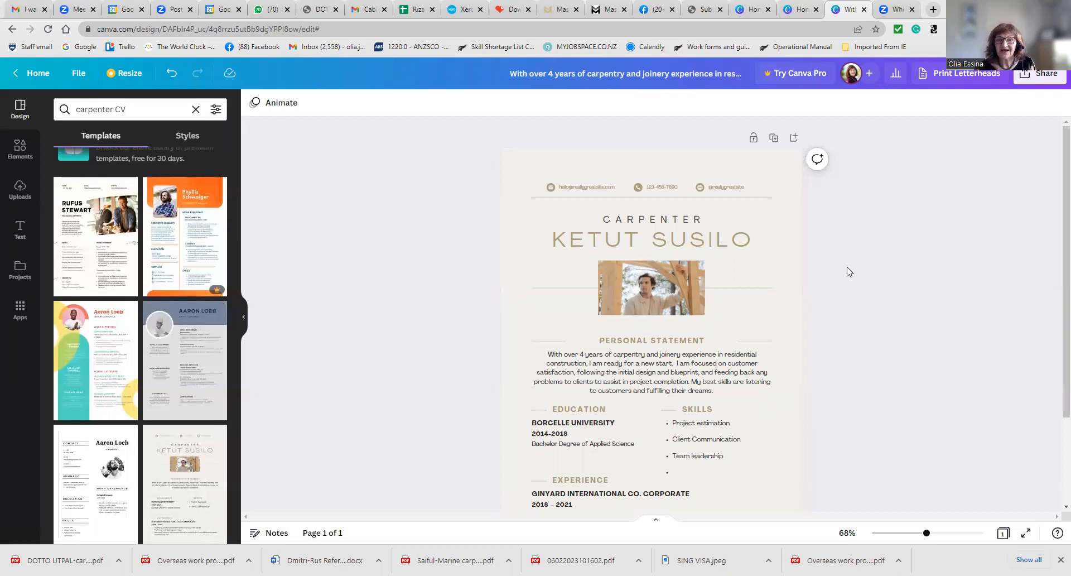
Swap the resume's two top headings so that the CARPENTER job title sits directly below the large name.
{"action": "scroll", "coordinate": [747, 223], "scroll_direction": "down", "scroll_amount": 2}
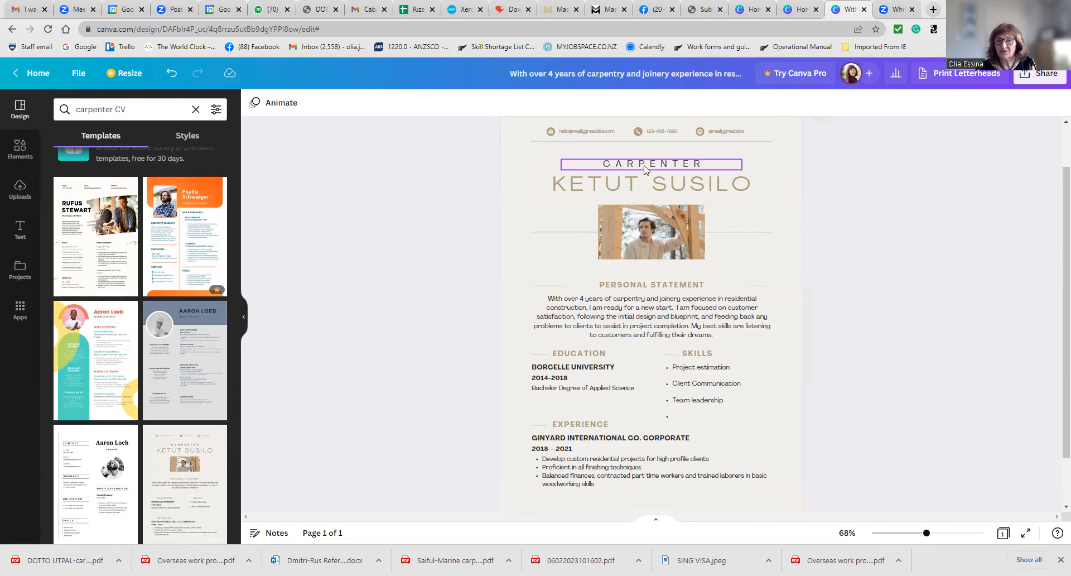
{"action": "mouse_move", "coordinate": [645, 168]}
{"action": "left_mouse_down"}
{"action": "mouse_move", "coordinate": [642, 200]}
{"action": "mouse_move", "coordinate": [651, 154]}
{"action": "left_mouse_up"}
{"action": "left_click", "coordinate": [650, 179]}
{"action": "left_click", "coordinate": [615, 197]}
{"action": "left_click_drag", "start_coordinate": [619, 198], "coordinate": [621, 182]}
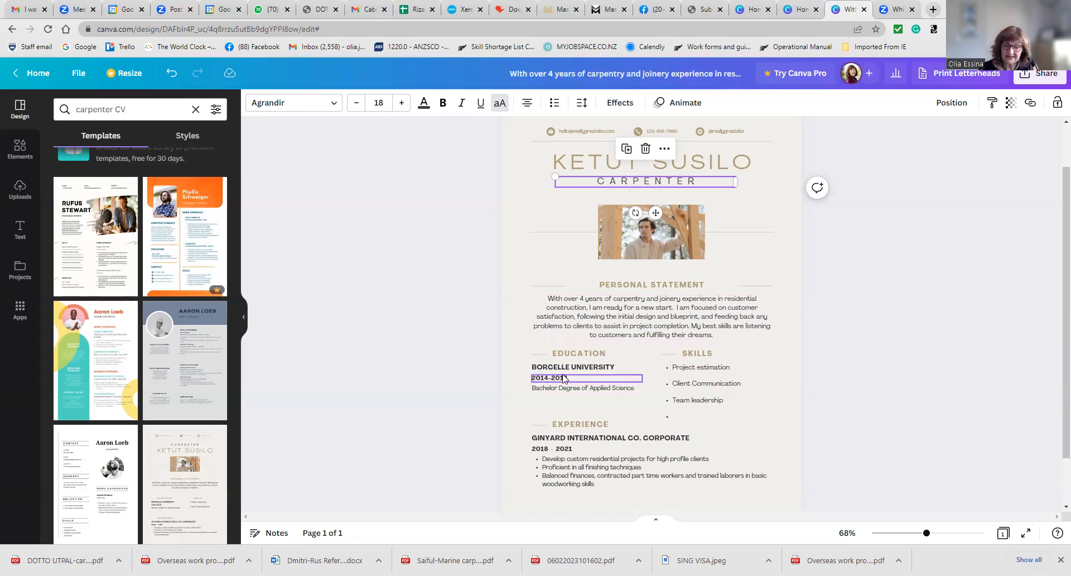
Add months to the education dates under Borcelle University so they read 09/2014- 06/2018.
{"action": "left_click", "coordinate": [533, 381]}
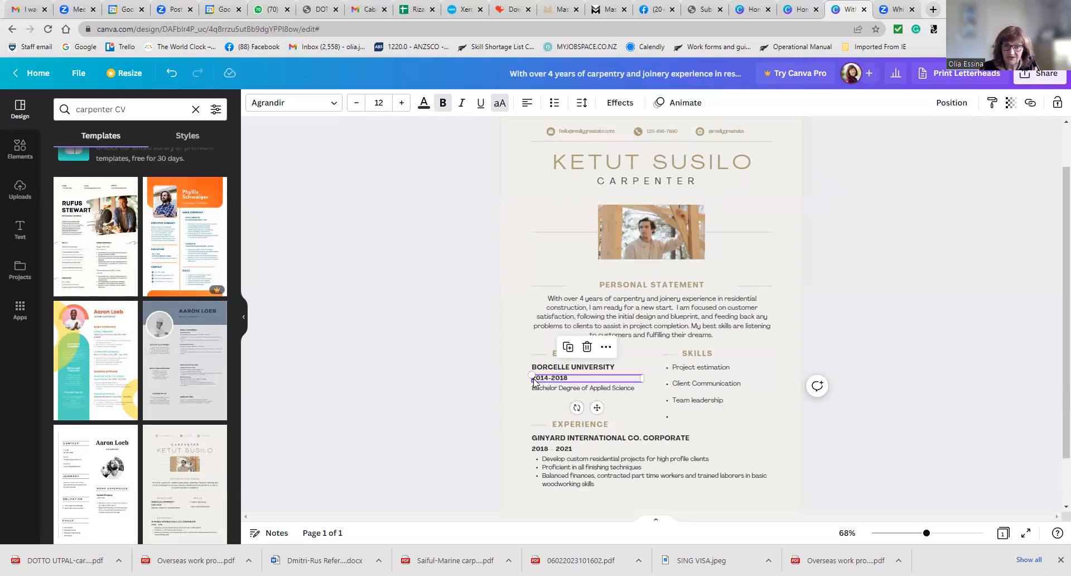
{"action": "double_click", "coordinate": [534, 379]}
{"action": "left_click", "coordinate": [534, 379]}
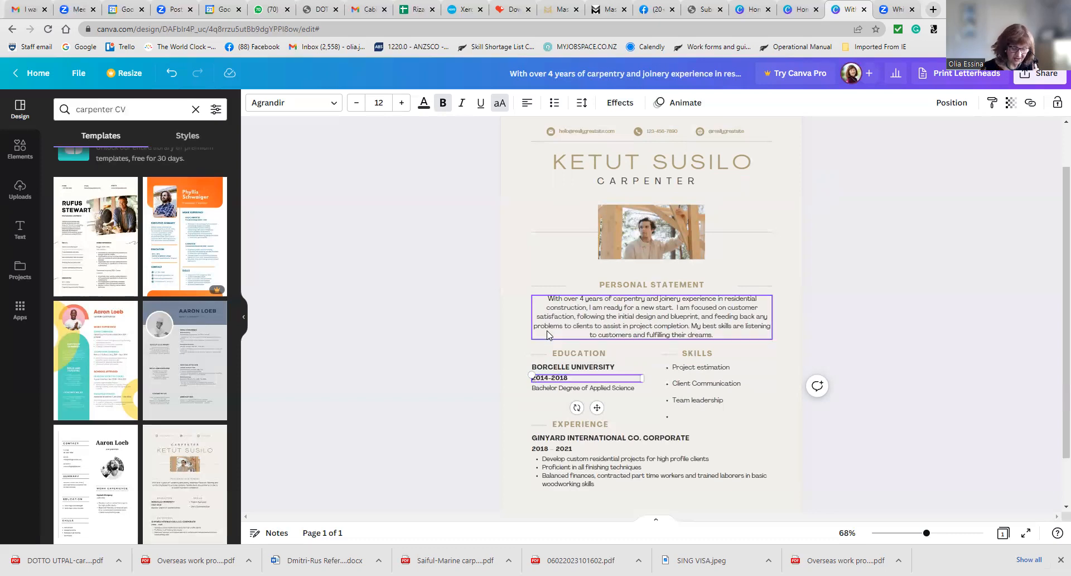
{"action": "type", "text": "09/2"}
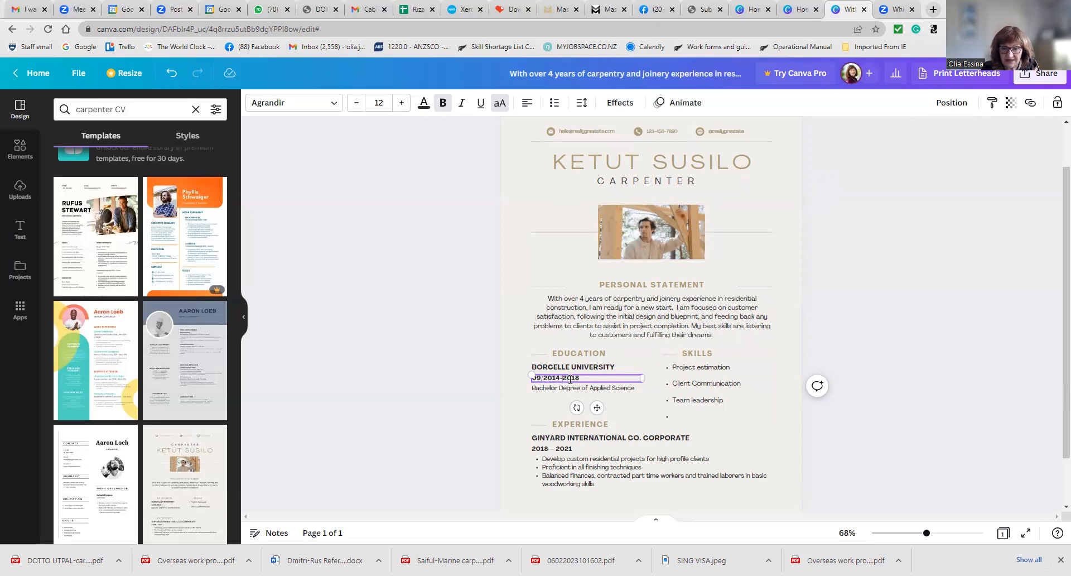
{"action": "type", "text": "06/"}
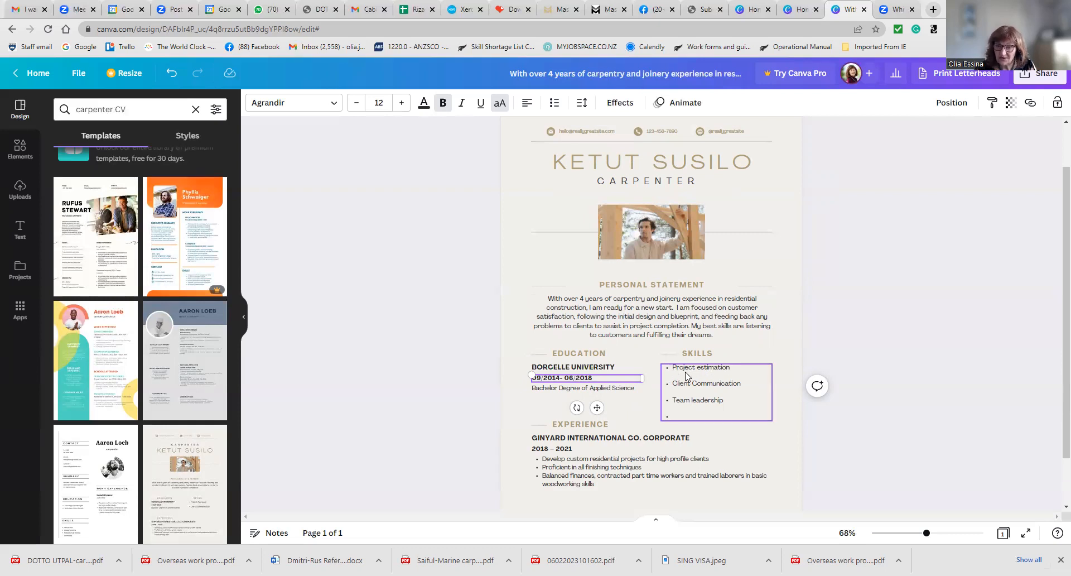
{"action": "left_click", "coordinate": [770, 357]}
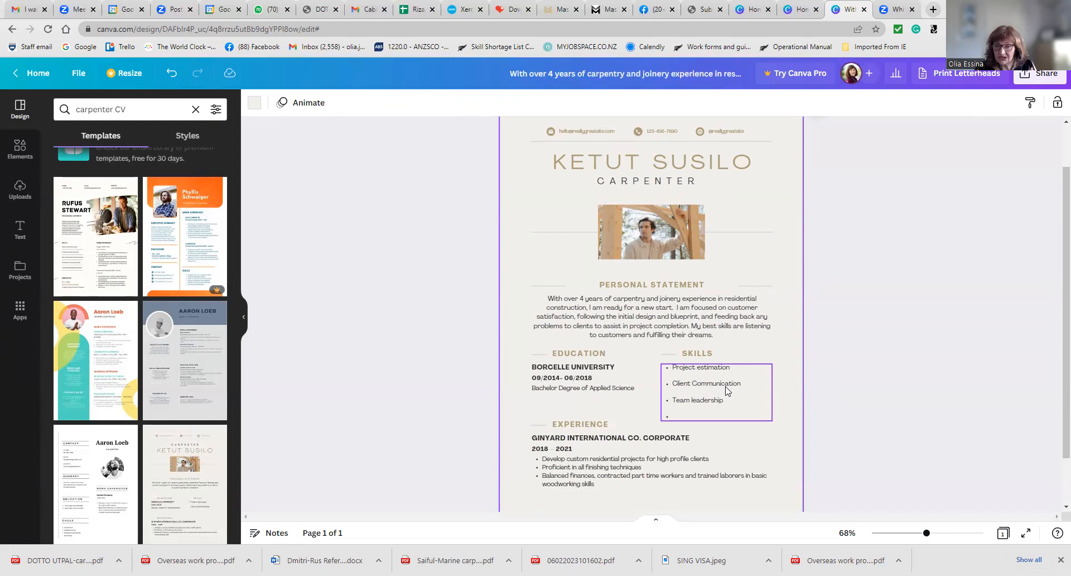
Fill the empty bullet in the Skills list with "Power tools" and add another bullet, "Driving Truck".
{"action": "double_click", "coordinate": [675, 418]}
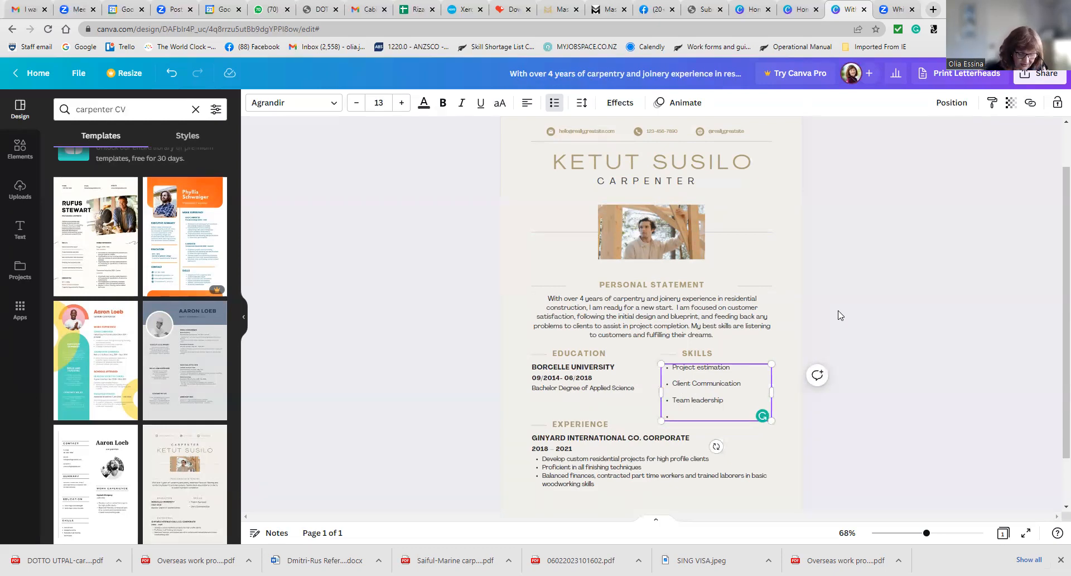
{"action": "type", "text": "Power tools"}
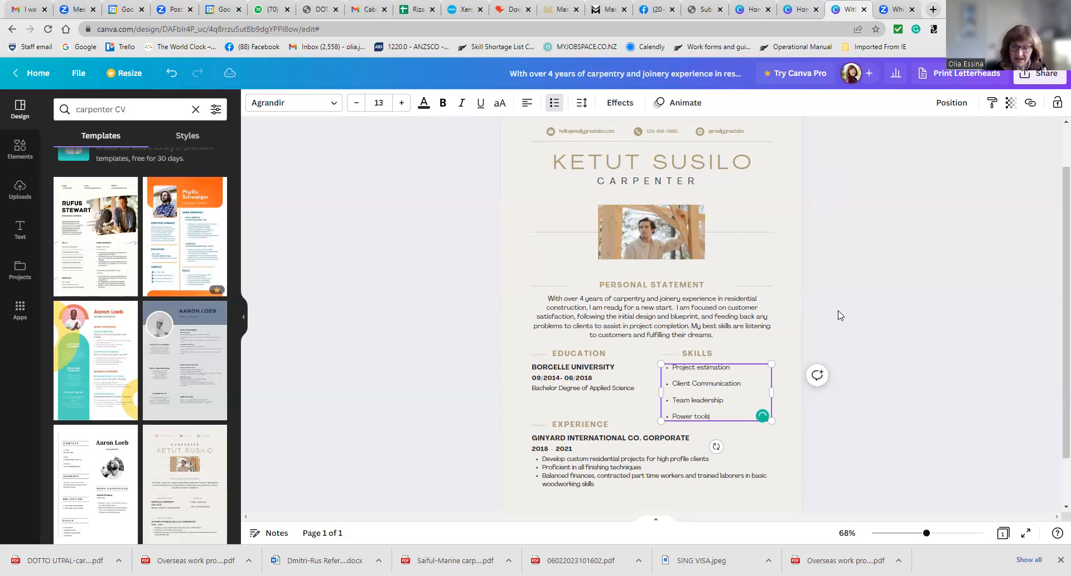
{"action": "key", "text": "Return"}
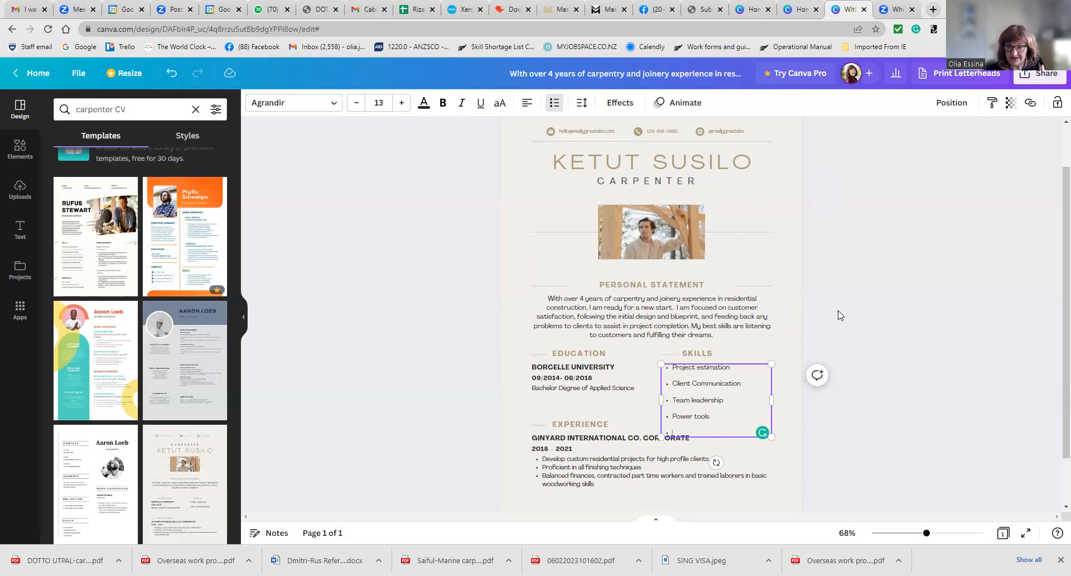
{"action": "type", "text": "Driving Truck"}
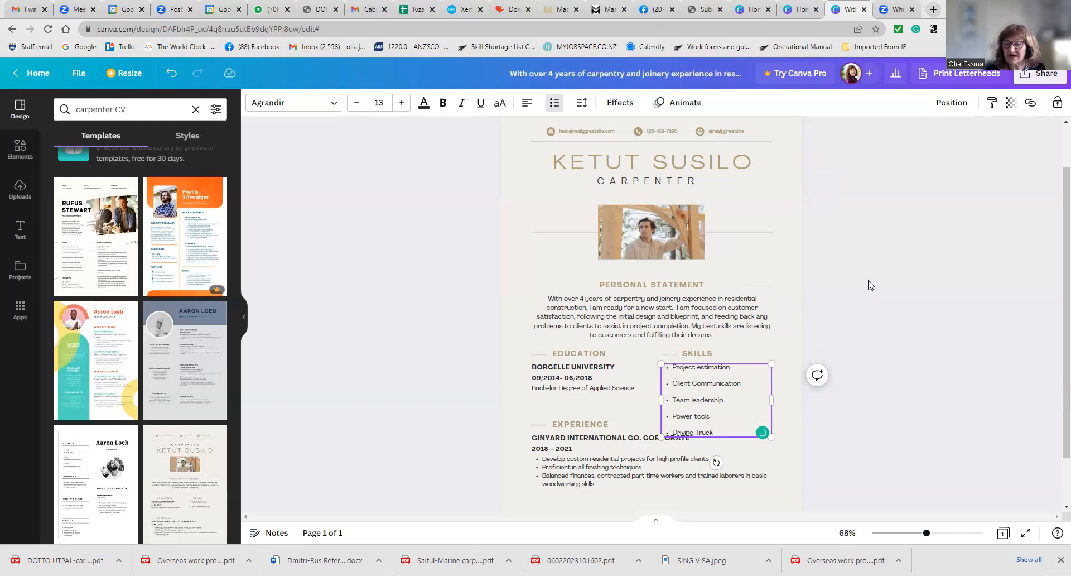
{"action": "left_click", "coordinate": [556, 410]}
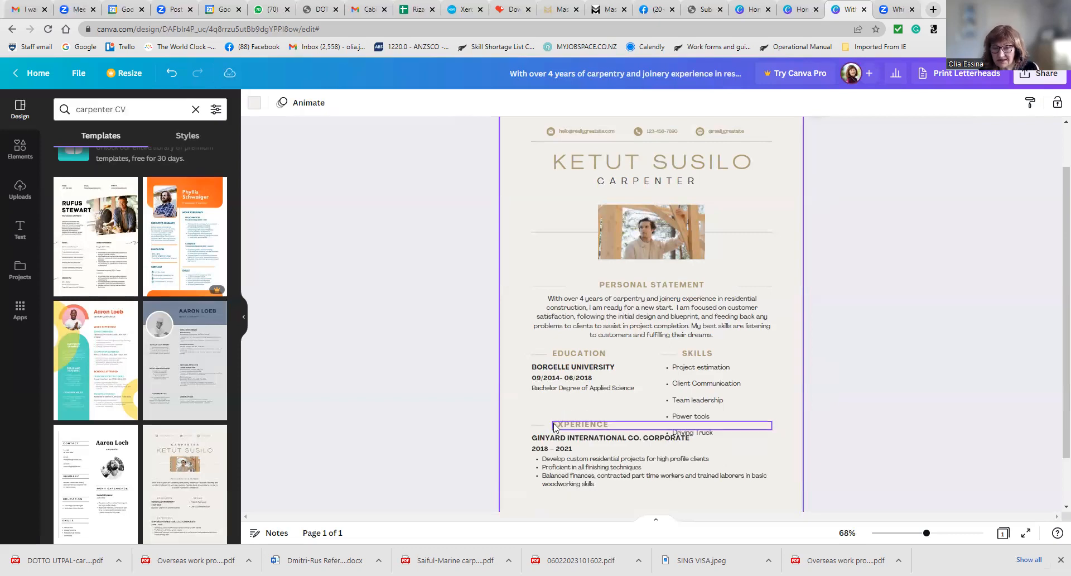
Shift the EXPERIENCE heading left so it starts near the left edge of the company name below it.
{"action": "left_click", "coordinate": [552, 426]}
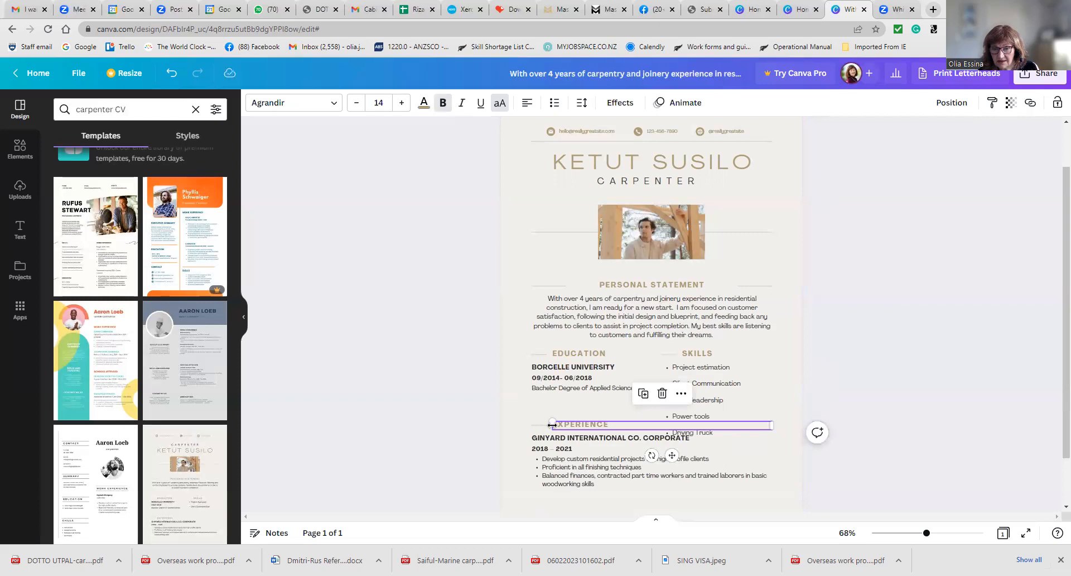
{"action": "left_click_drag", "start_coordinate": [610, 430], "coordinate": [580, 430]}
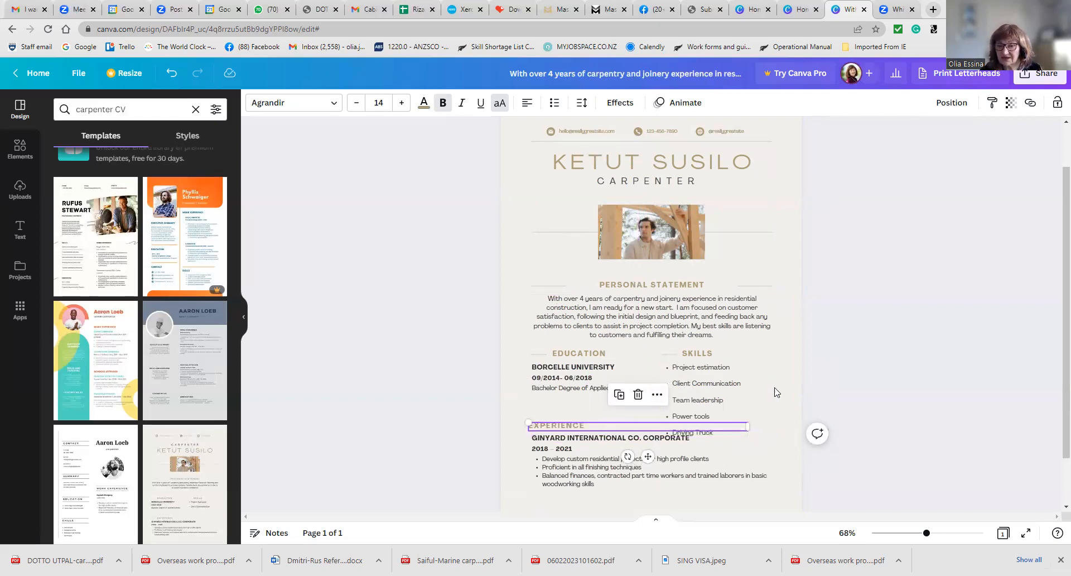
{"action": "left_click", "coordinate": [779, 454]}
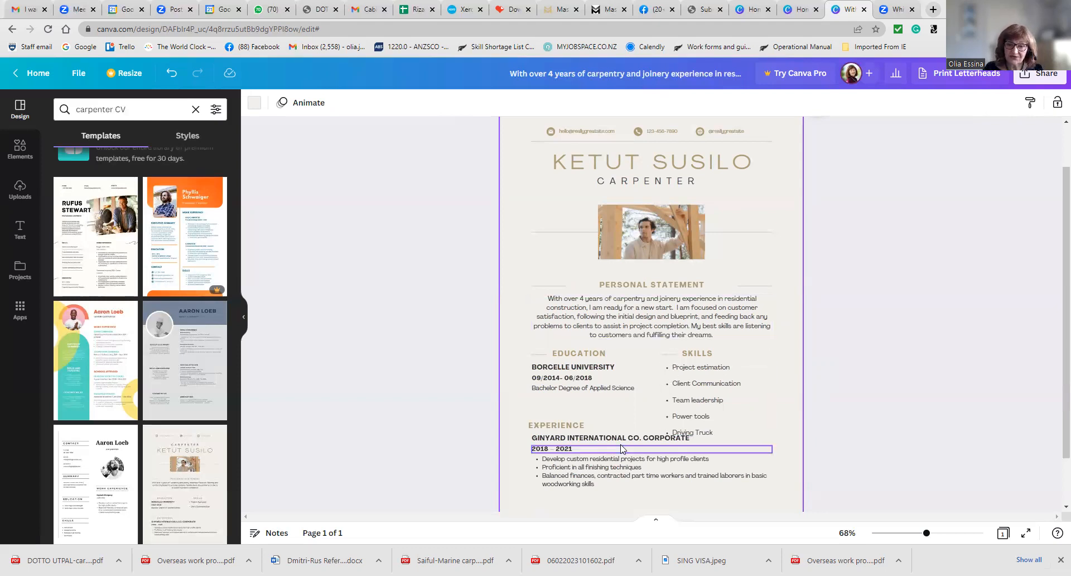
Add months to the employment dates under Ginyard International Co. Corporate so they read 01/2018 – 10/2021.
{"action": "scroll", "coordinate": [591, 402], "scroll_direction": "down", "scroll_amount": 1}
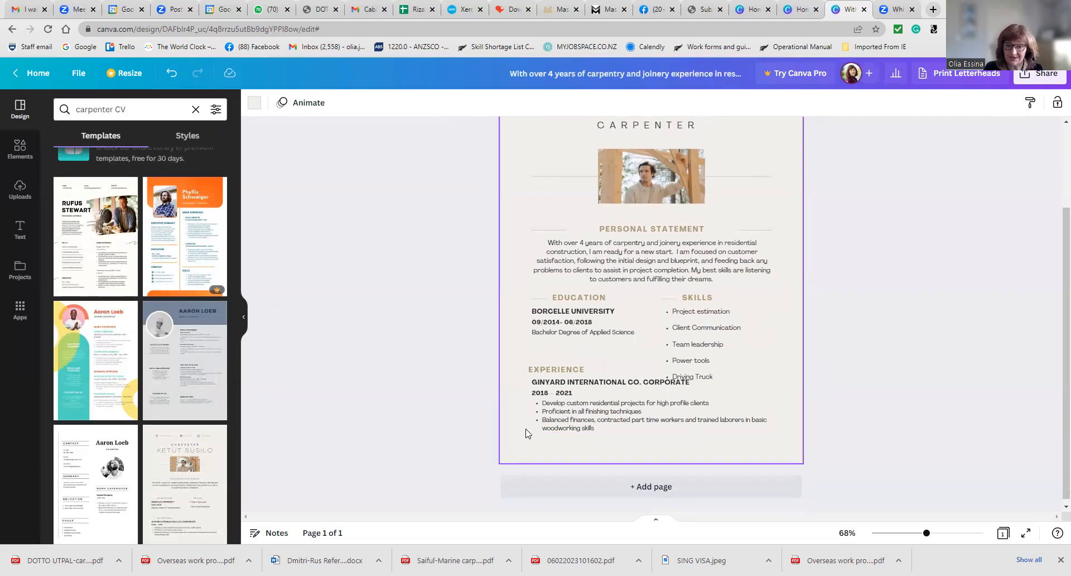
{"action": "left_click", "coordinate": [533, 396]}
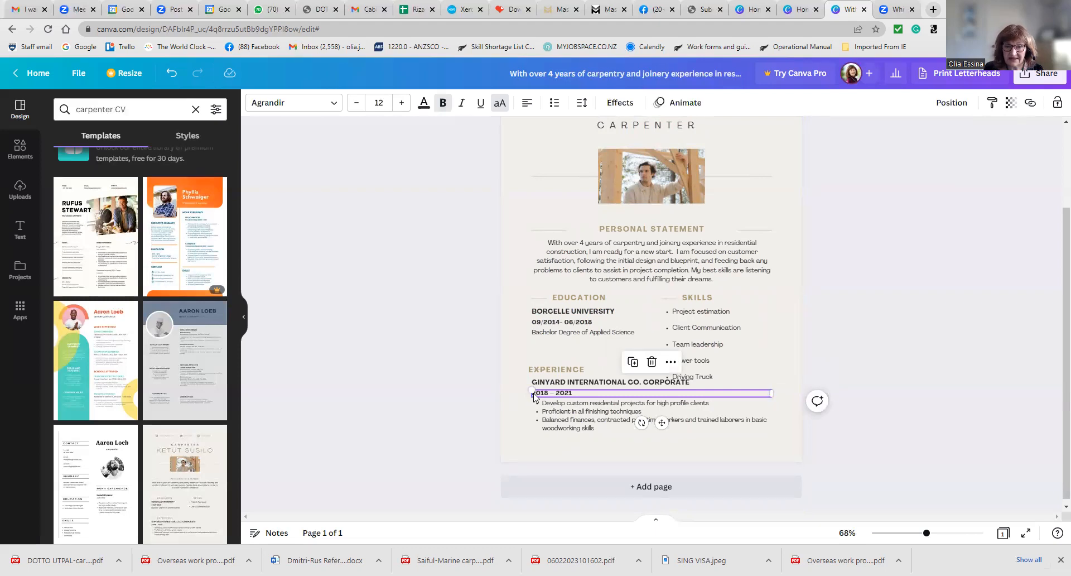
{"action": "double_click", "coordinate": [534, 396]}
{"action": "left_click", "coordinate": [533, 394]}
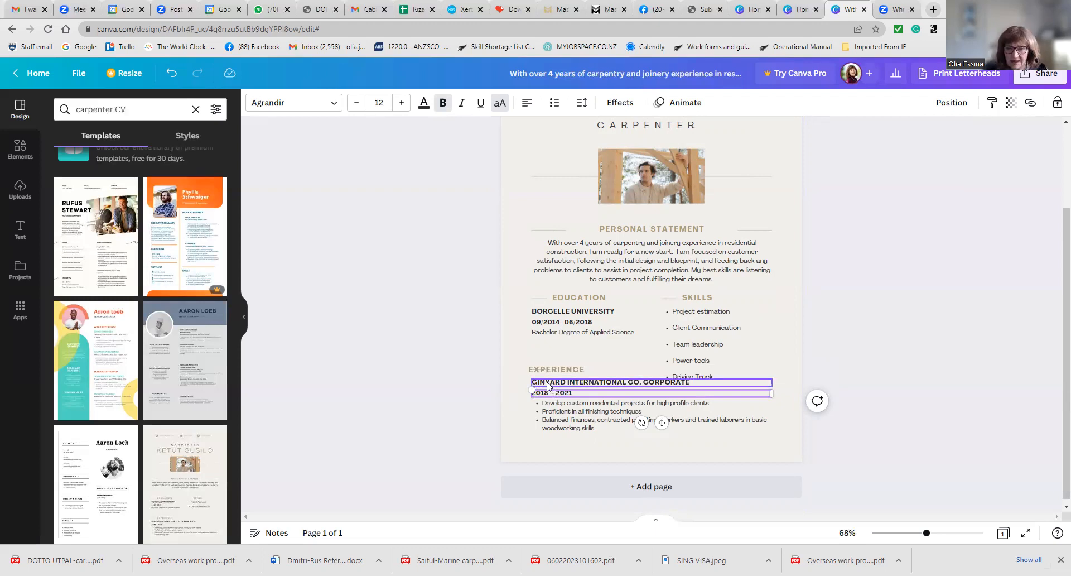
{"action": "type", "text": "0/"}
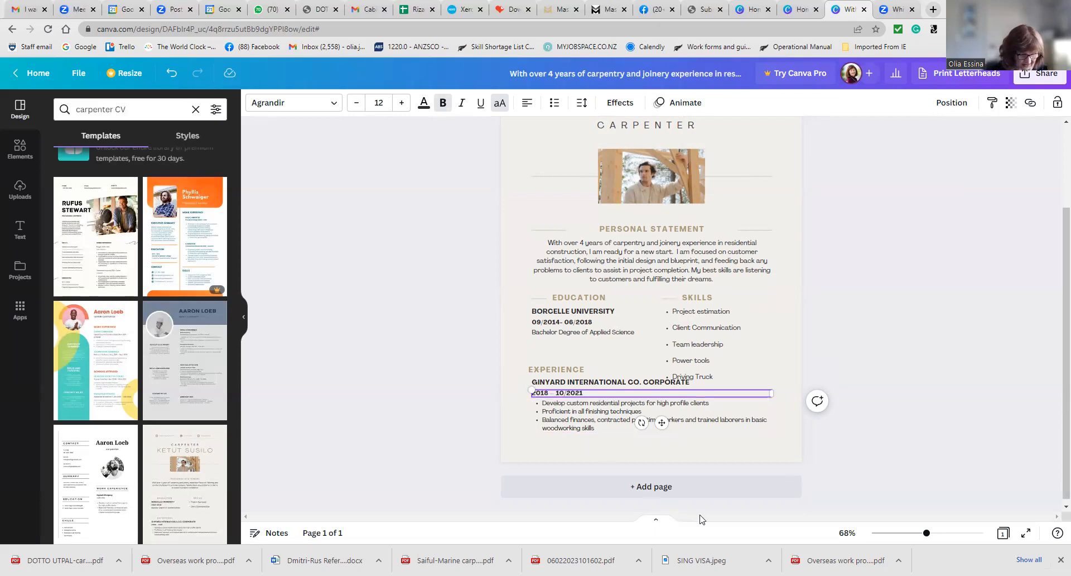
{"action": "type", "text": "01/"}
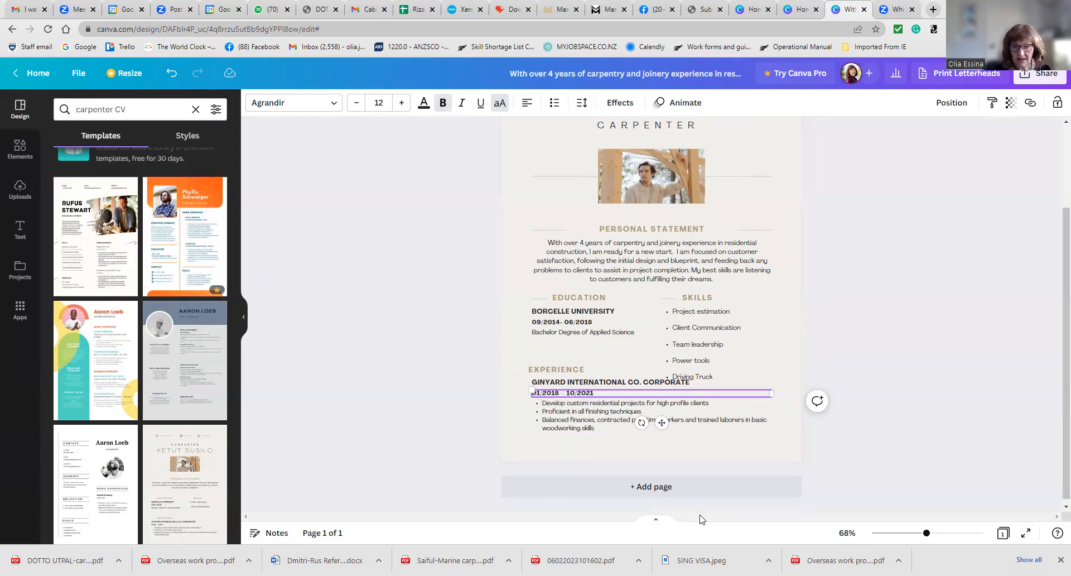
Move the bullet list in the Experience section down to leave a gap below the employment dates.
{"action": "left_click", "coordinate": [570, 415]}
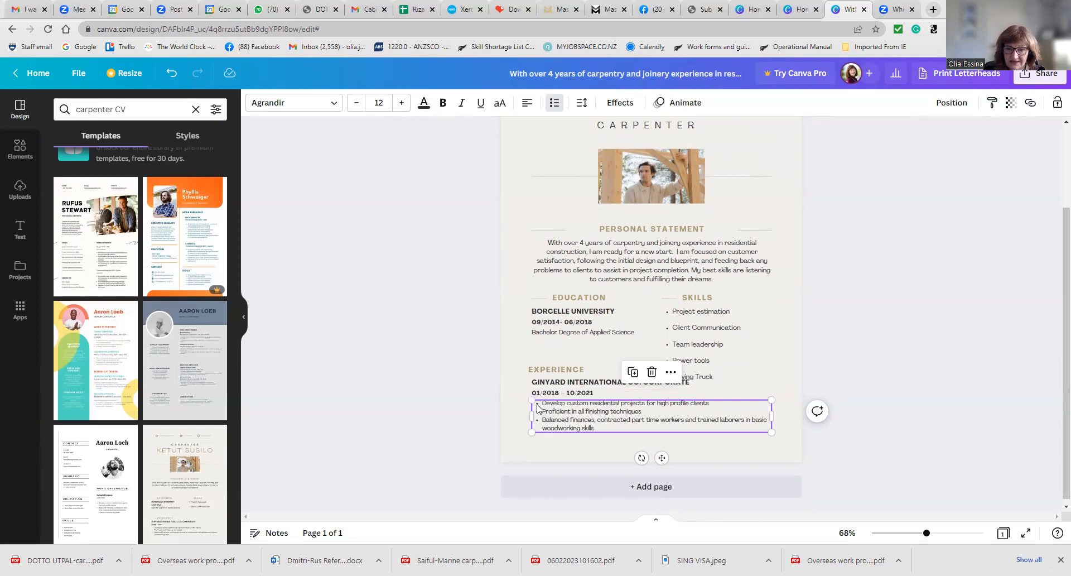
{"action": "left_click_drag", "start_coordinate": [539, 409], "coordinate": [534, 427]}
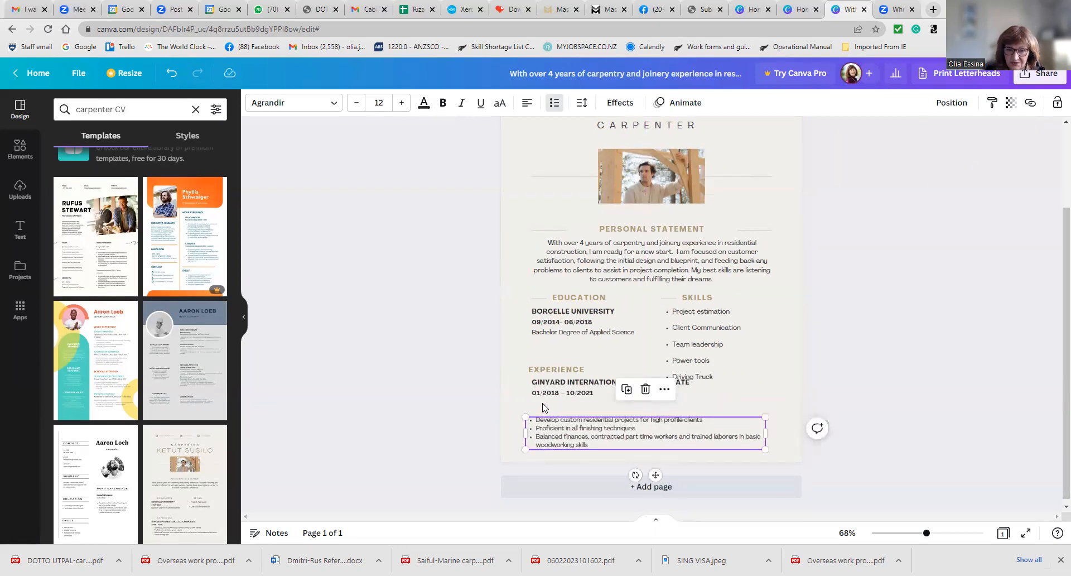
{"action": "left_click", "coordinate": [546, 406]}
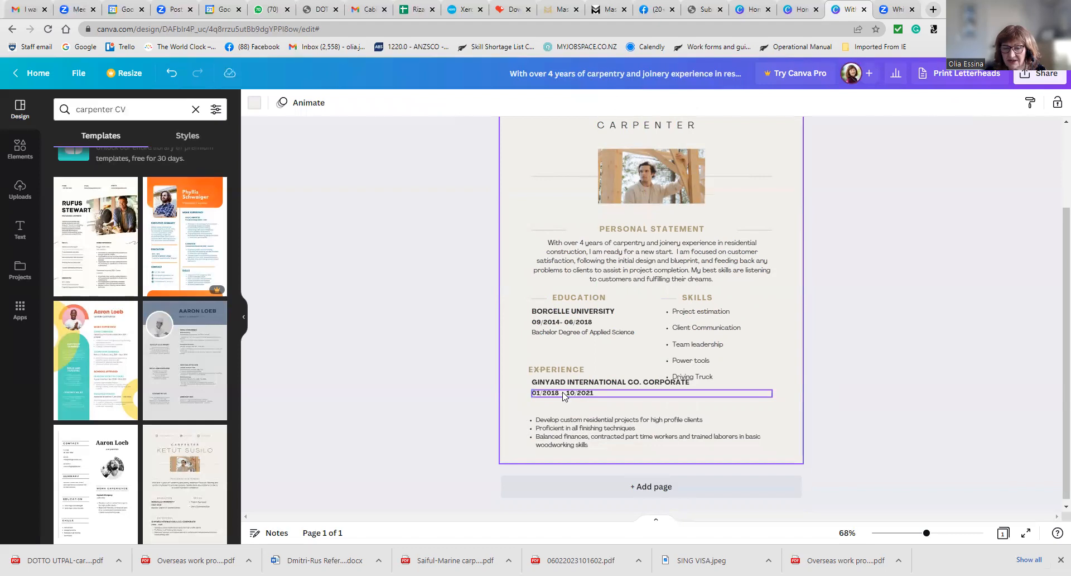
Try to copy the employment dates line and paste it into the gap above the experience bullets.
{"action": "right_click", "coordinate": [565, 396]}
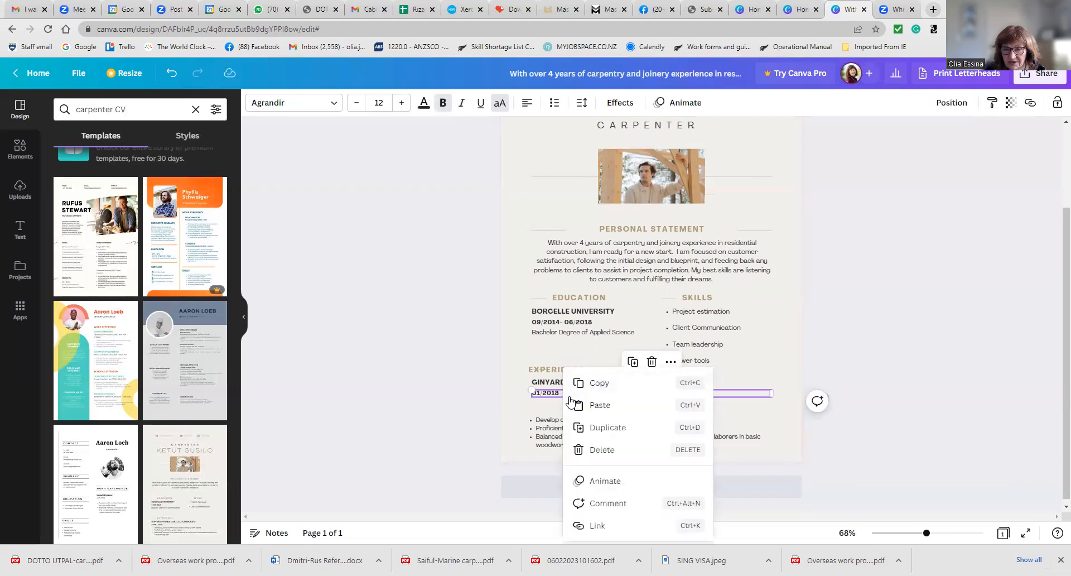
{"action": "left_click", "coordinate": [591, 384]}
{"action": "left_click", "coordinate": [541, 407]}
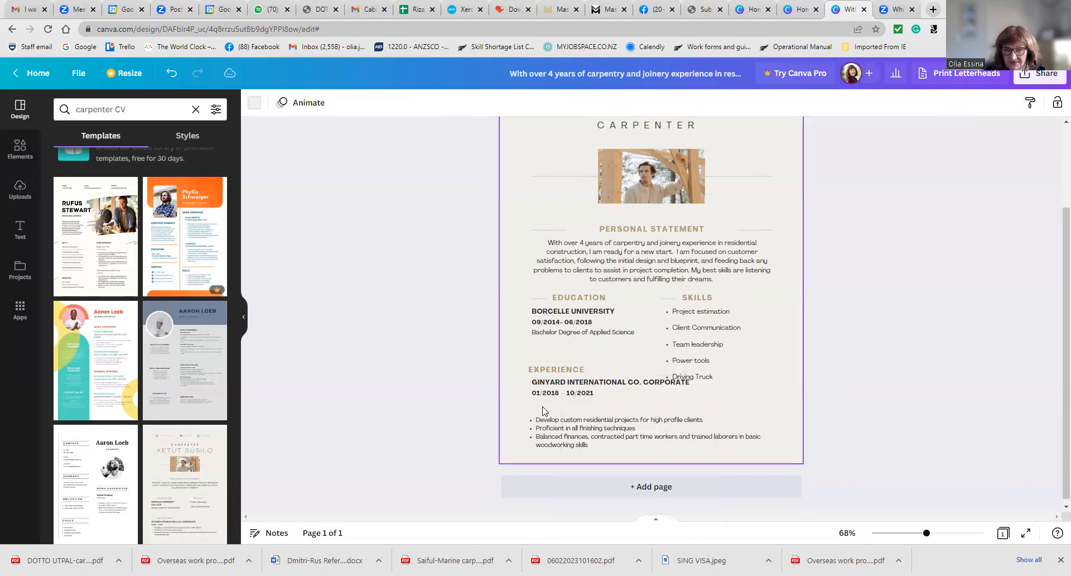
{"action": "right_click", "coordinate": [541, 407]}
{"action": "left_click", "coordinate": [572, 446]}
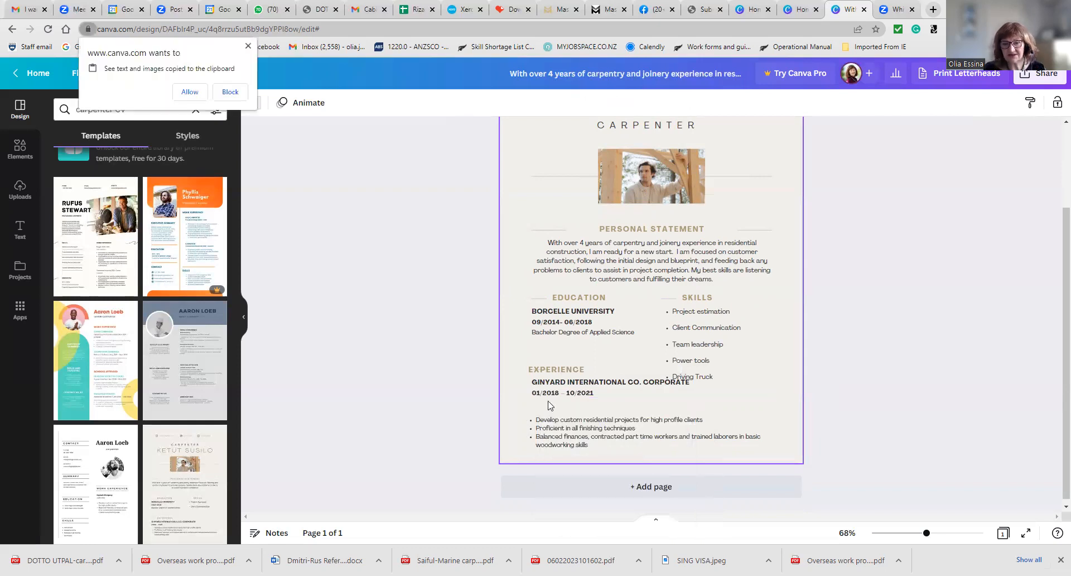
Tighten the Experience section by moving its bullet list up and its heading, company name and dates down, roughly aligned at the left.
{"action": "left_click_drag", "start_coordinate": [560, 427], "coordinate": [556, 415]}
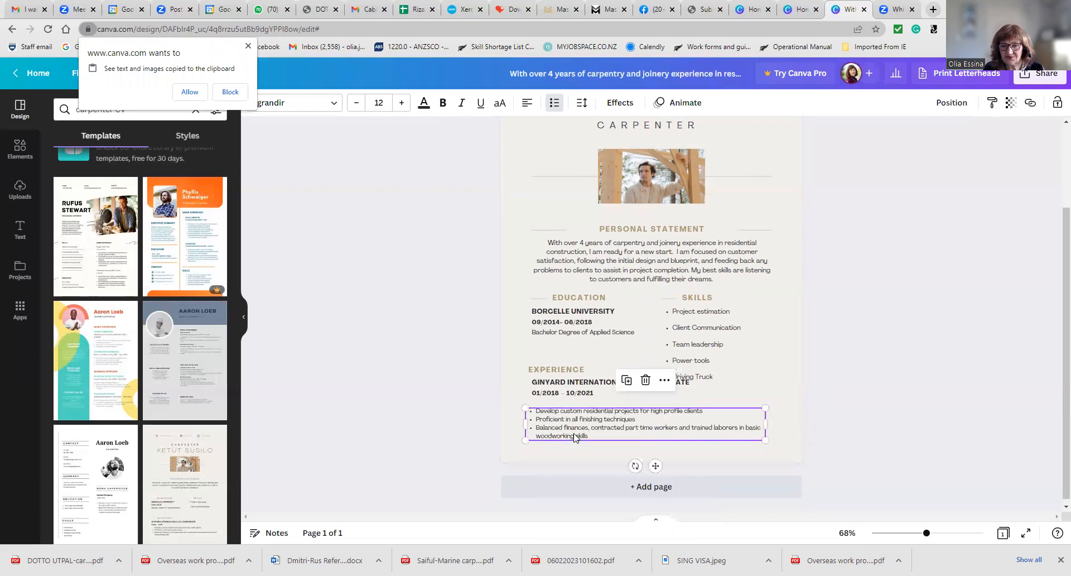
{"action": "left_click", "coordinate": [530, 380]}
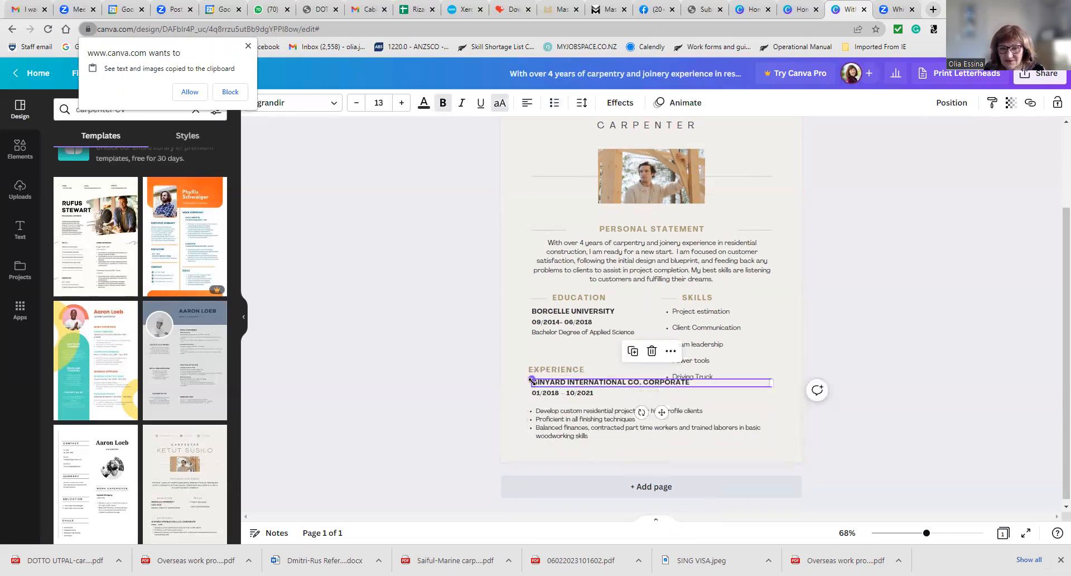
{"action": "left_click", "coordinate": [531, 394]}
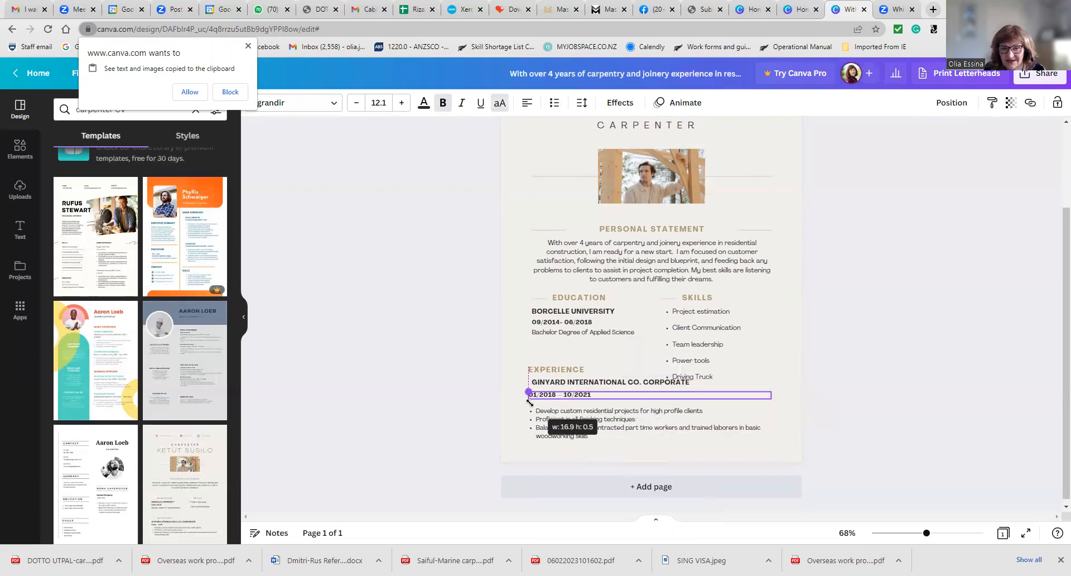
{"action": "left_click_drag", "start_coordinate": [554, 402], "coordinate": [545, 377]}
{"action": "left_click", "coordinate": [552, 385]}
{"action": "left_click", "coordinate": [545, 369]}
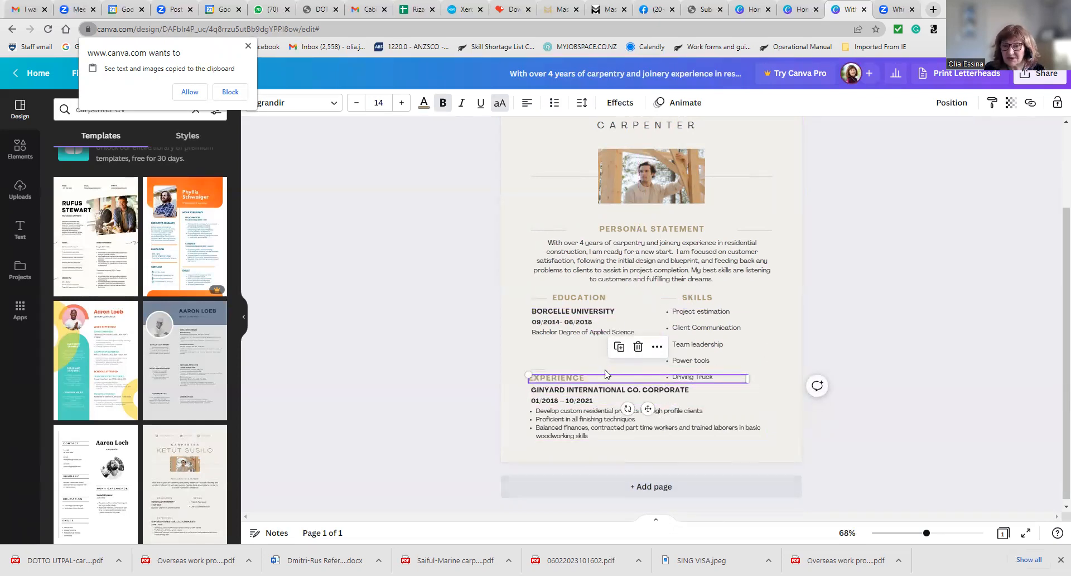
Replace the second bullet in the Experience section with "Estimation of the cost".
{"action": "left_click", "coordinate": [664, 431]}
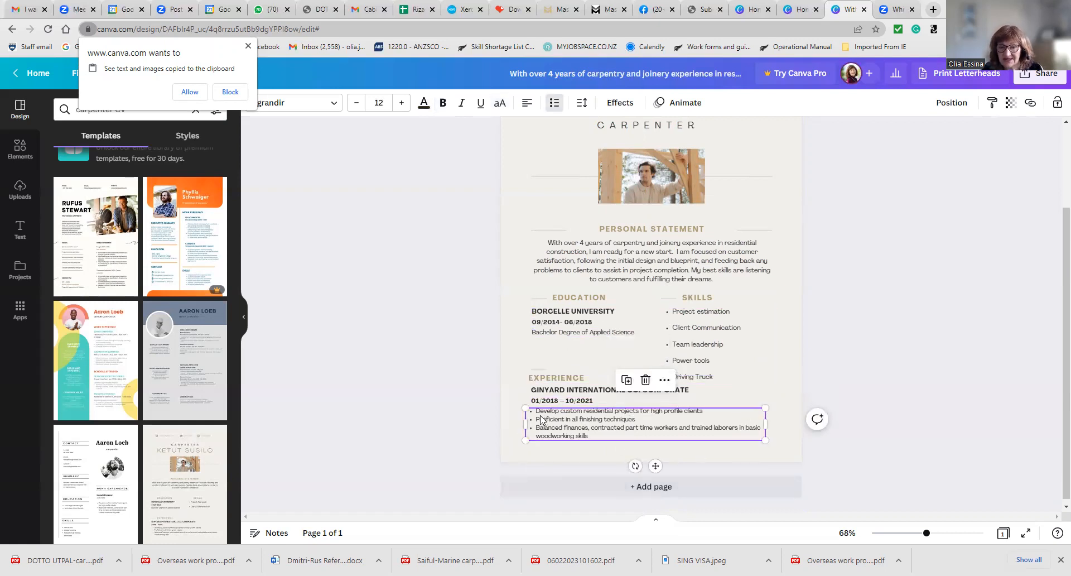
{"action": "double_click", "coordinate": [577, 429]}
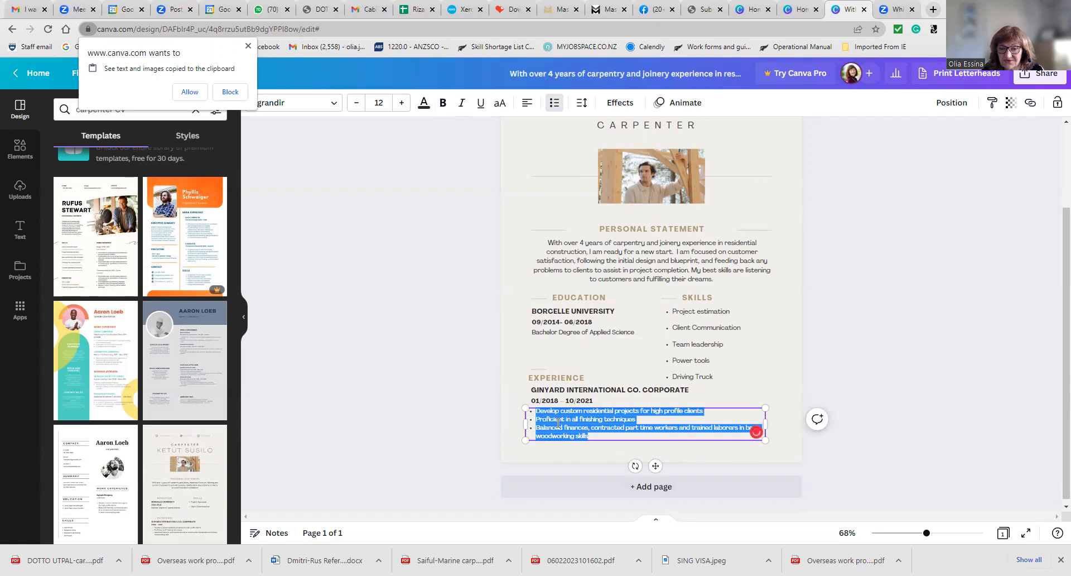
{"action": "left_click", "coordinate": [558, 423]}
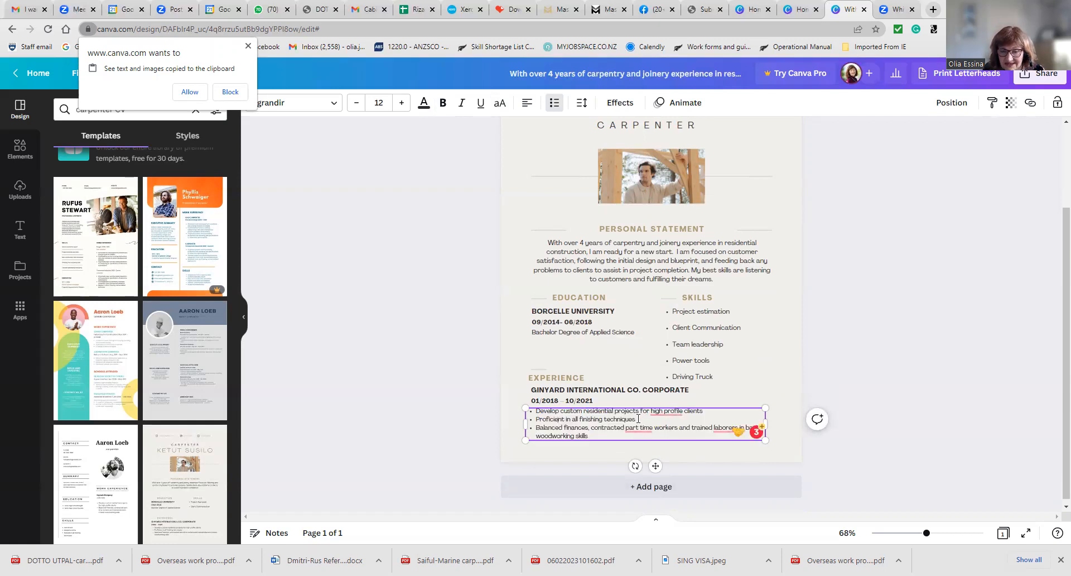
{"action": "left_click_drag", "start_coordinate": [536, 418], "coordinate": [642, 422]}
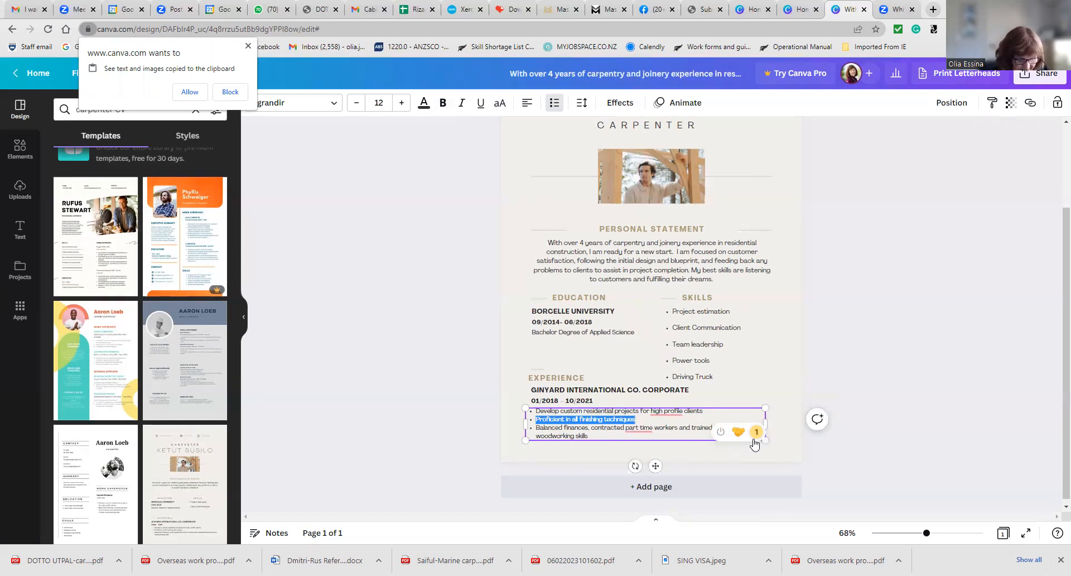
{"action": "type", "text": "Estimation of"}
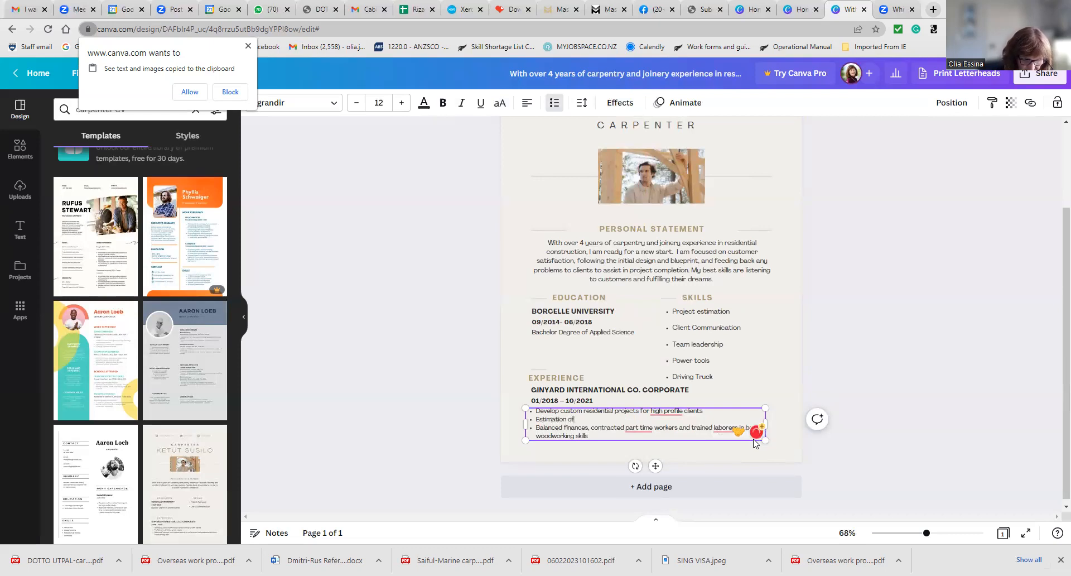
{"action": "type", "text": " the cost"}
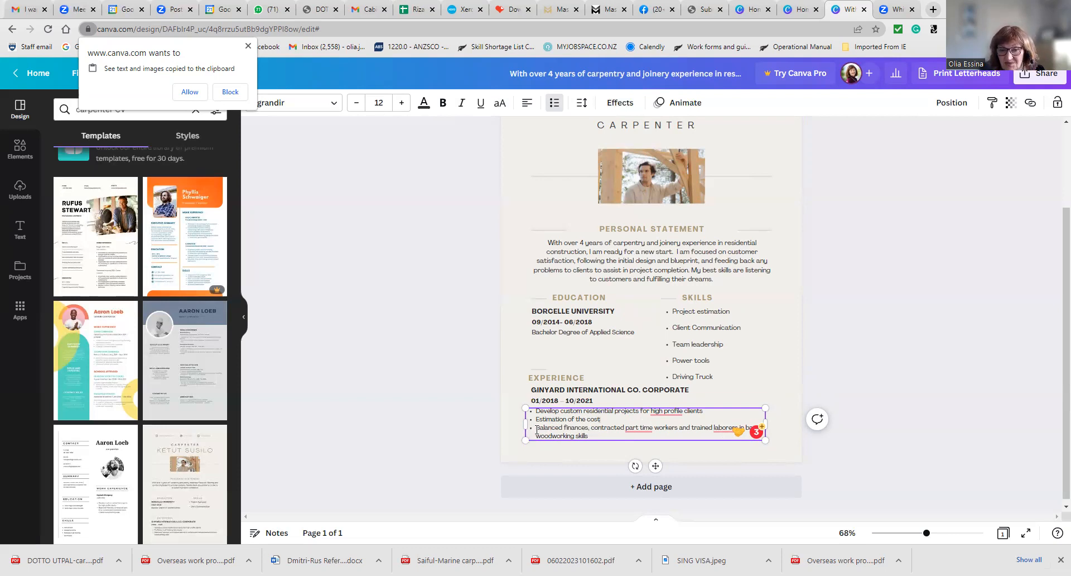
{"action": "left_click_drag", "start_coordinate": [535, 430], "coordinate": [616, 434]}
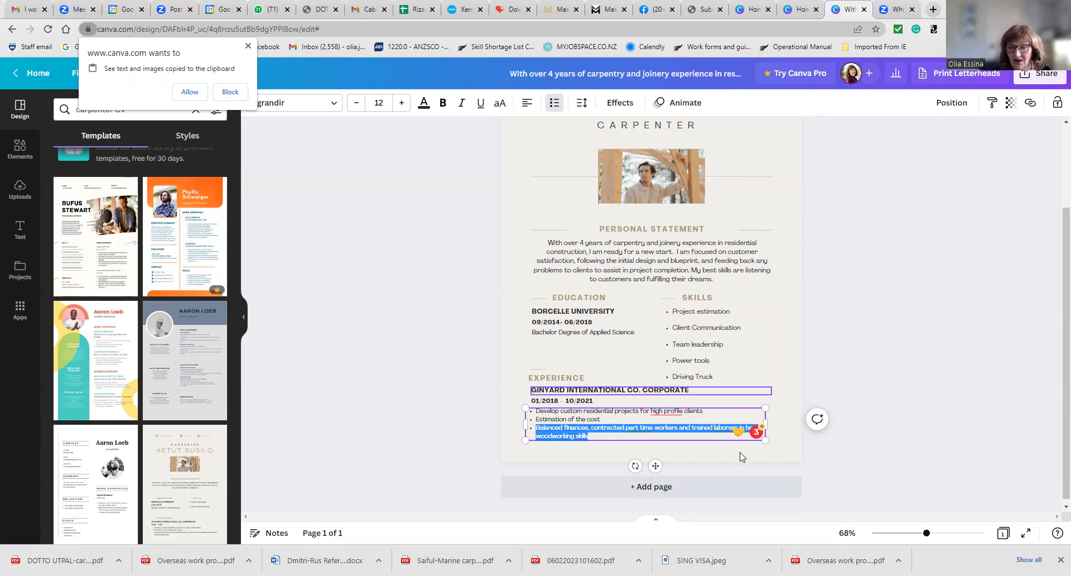
{"action": "left_click", "coordinate": [766, 460]}
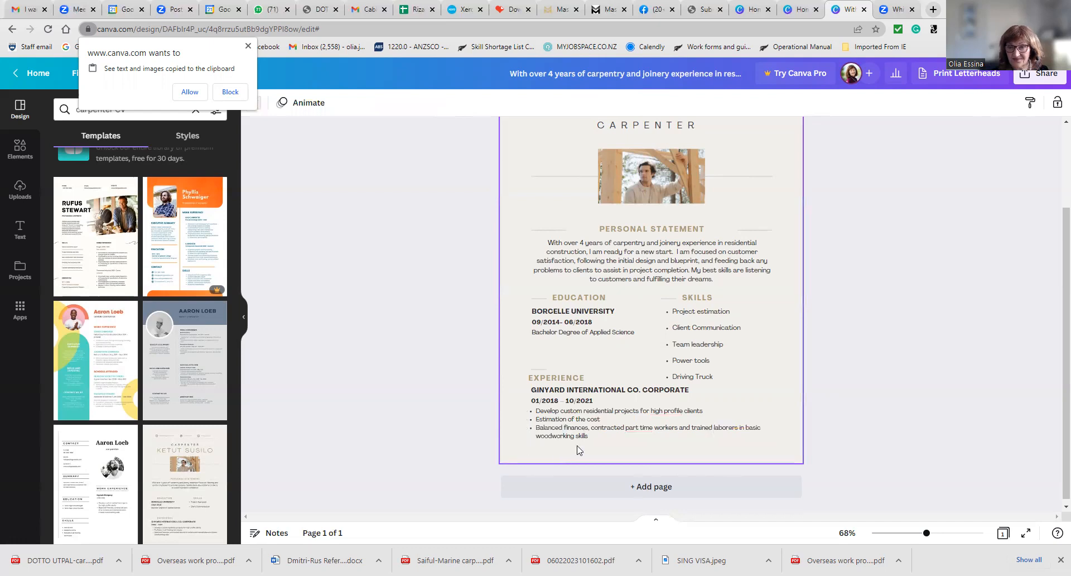
Add a blank second page after the CV's first page.
{"action": "scroll", "coordinate": [705, 242], "scroll_direction": "up", "scroll_amount": 2}
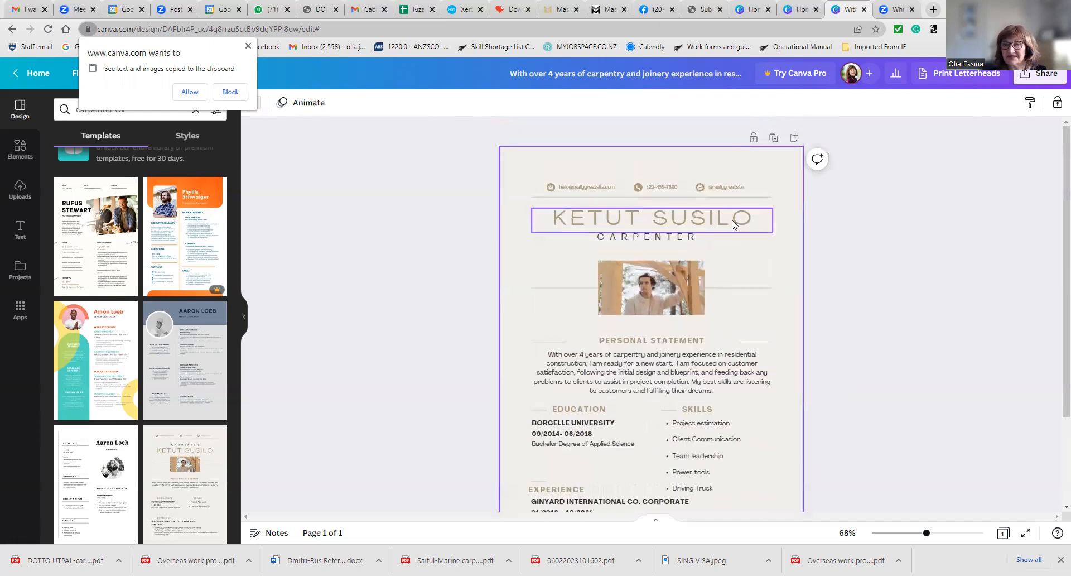
{"action": "left_click", "coordinate": [795, 138]}
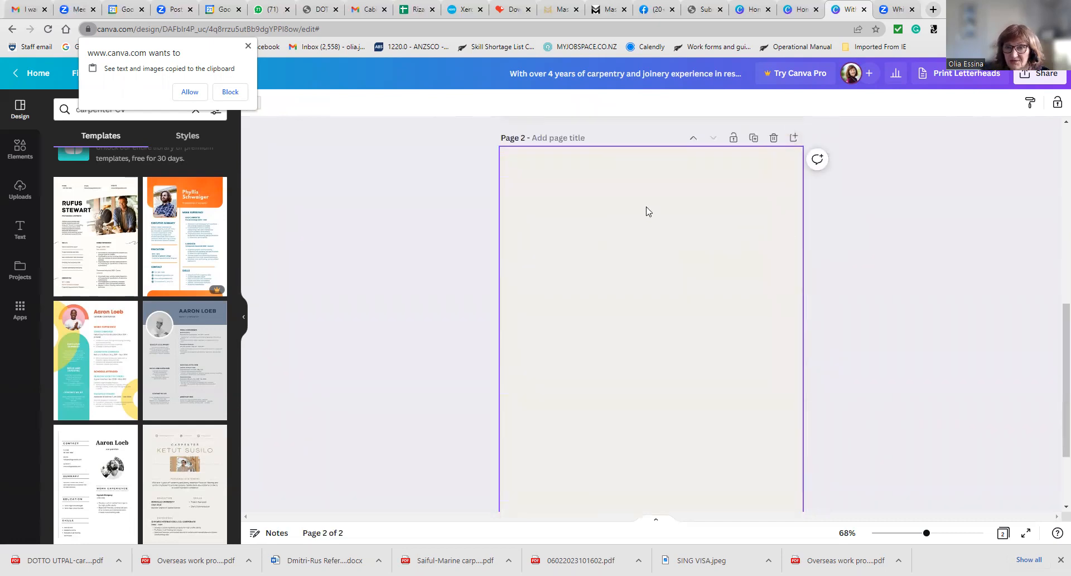
{"action": "scroll", "coordinate": [710, 284], "scroll_direction": "up", "scroll_amount": 4}
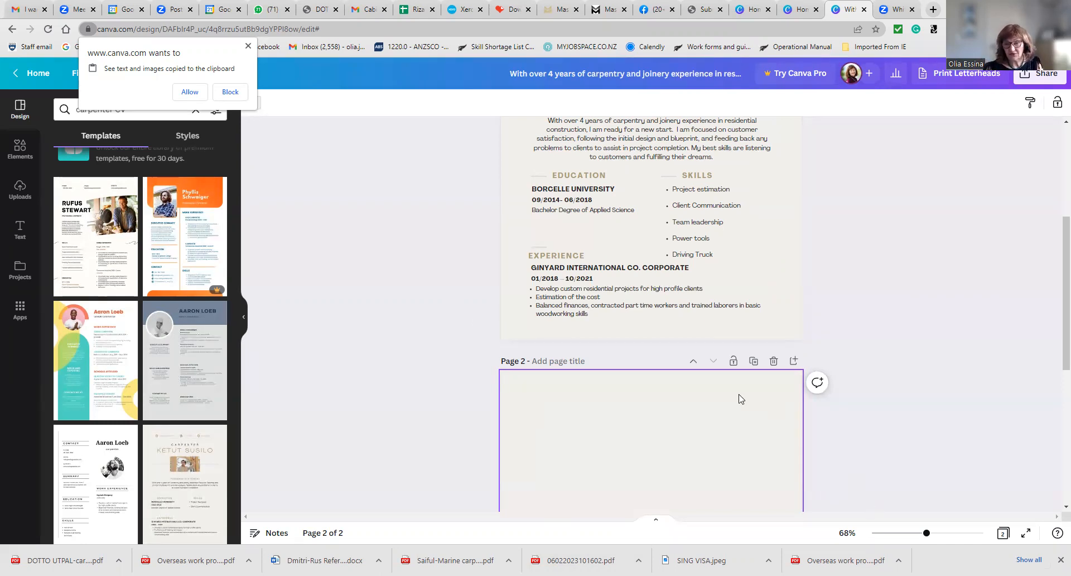
Review the CV's first page from its header to the Experience section and the blank page below it.
{"action": "scroll", "coordinate": [795, 390], "scroll_direction": "up", "scroll_amount": 4}
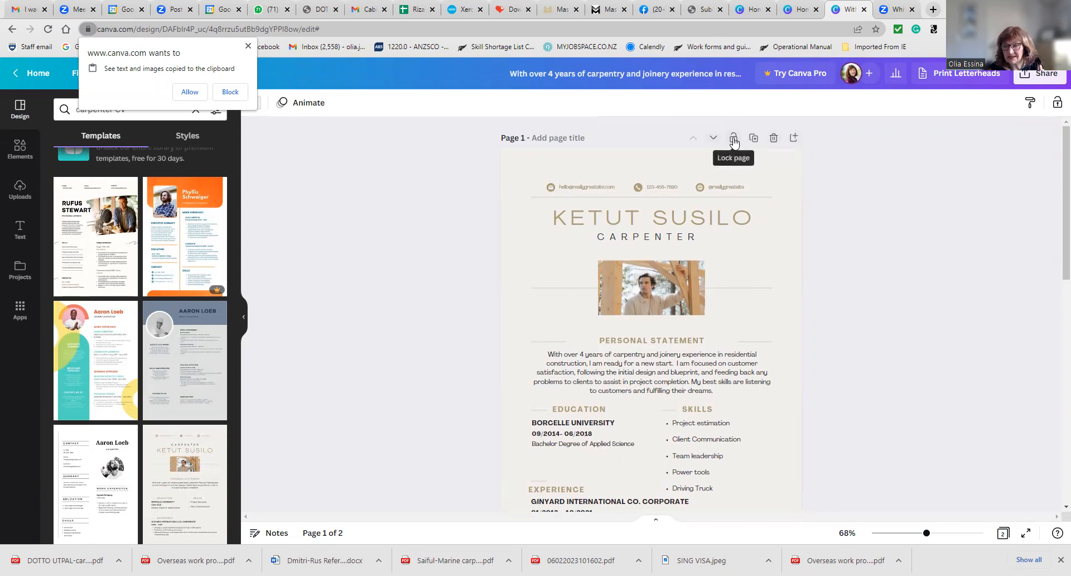
{"action": "scroll", "coordinate": [768, 287], "scroll_direction": "down", "scroll_amount": 5}
{"action": "scroll", "coordinate": [764, 290], "scroll_direction": "down", "scroll_amount": 3}
{"action": "scroll", "coordinate": [761, 288], "scroll_direction": "up", "scroll_amount": 7}
{"action": "scroll", "coordinate": [762, 289], "scroll_direction": "down", "scroll_amount": 4}
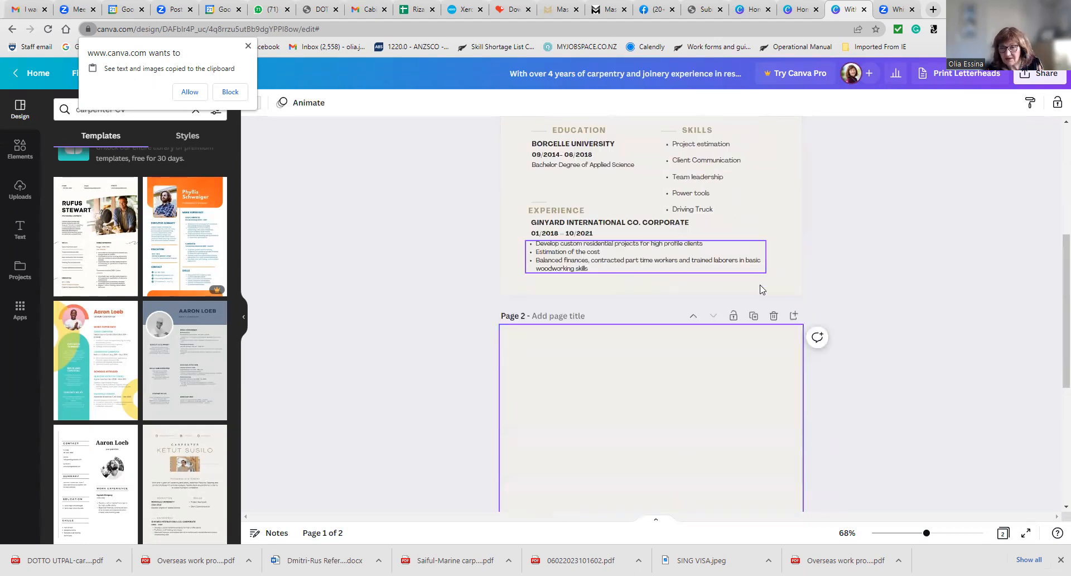
{"action": "scroll", "coordinate": [762, 289], "scroll_direction": "up", "scroll_amount": 5}
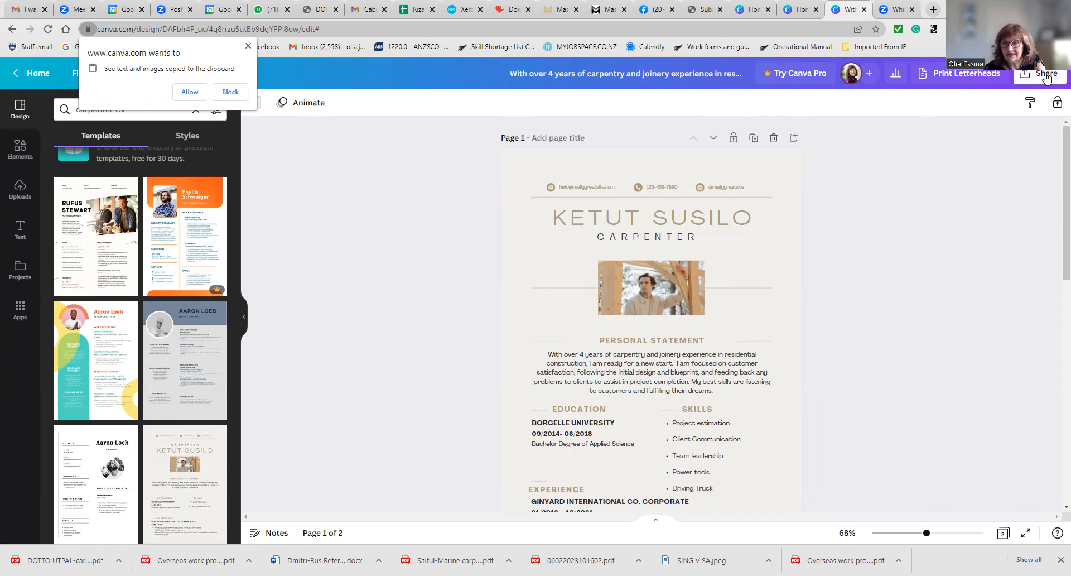
Check the design's sharing and download options and the actions available for the carpenter photo.
{"action": "left_click", "coordinate": [1046, 77]}
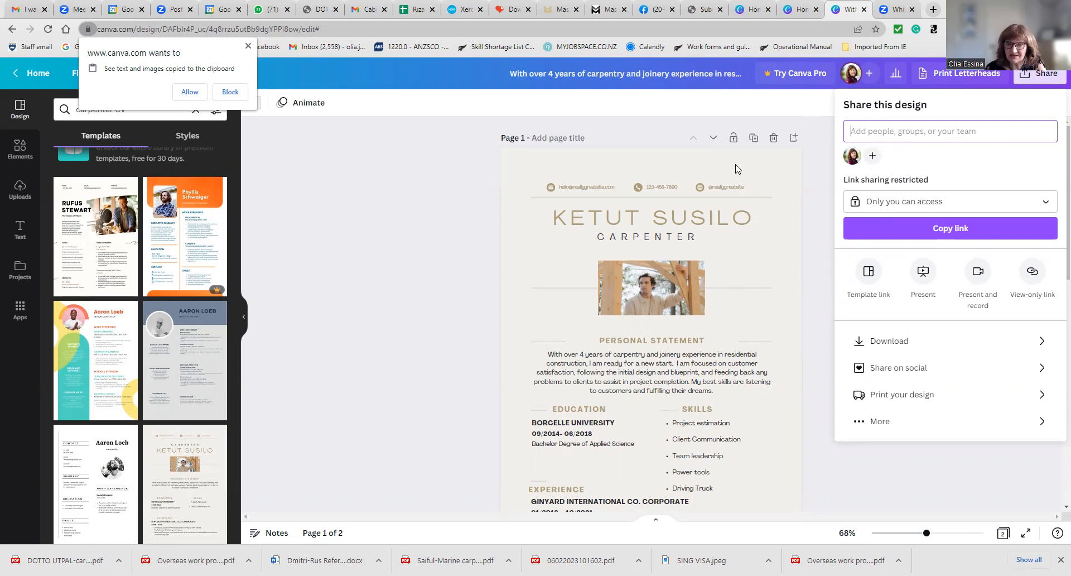
{"action": "left_click", "coordinate": [663, 280]}
{"action": "right_click", "coordinate": [663, 280]}
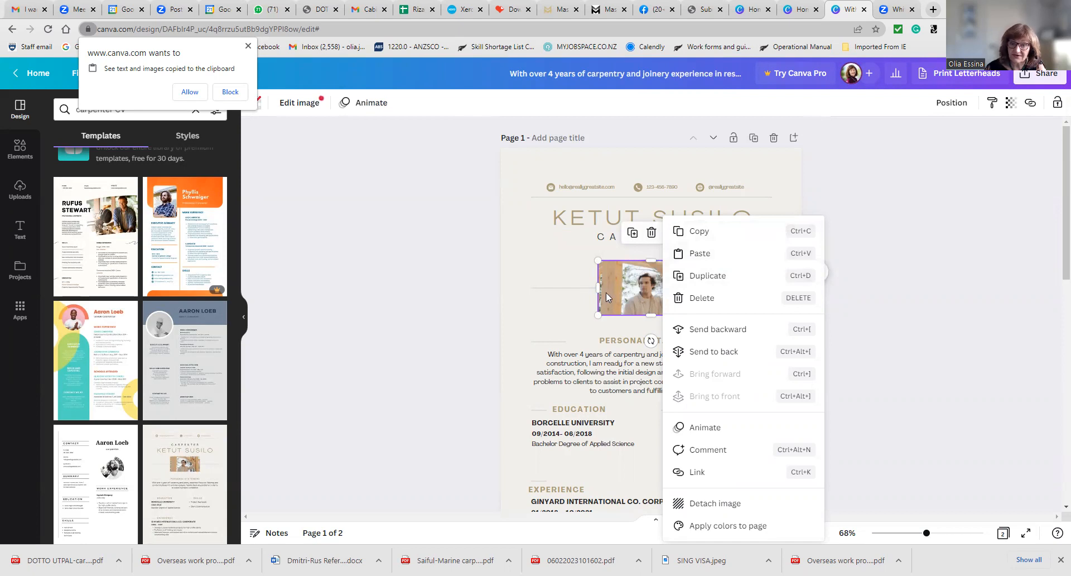
{"action": "left_click", "coordinate": [772, 176]}
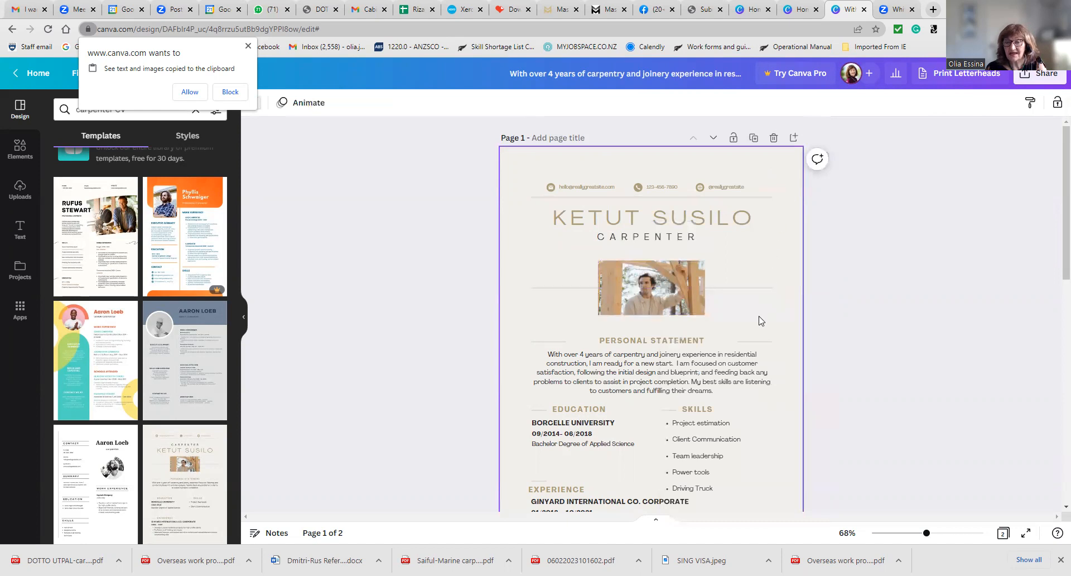